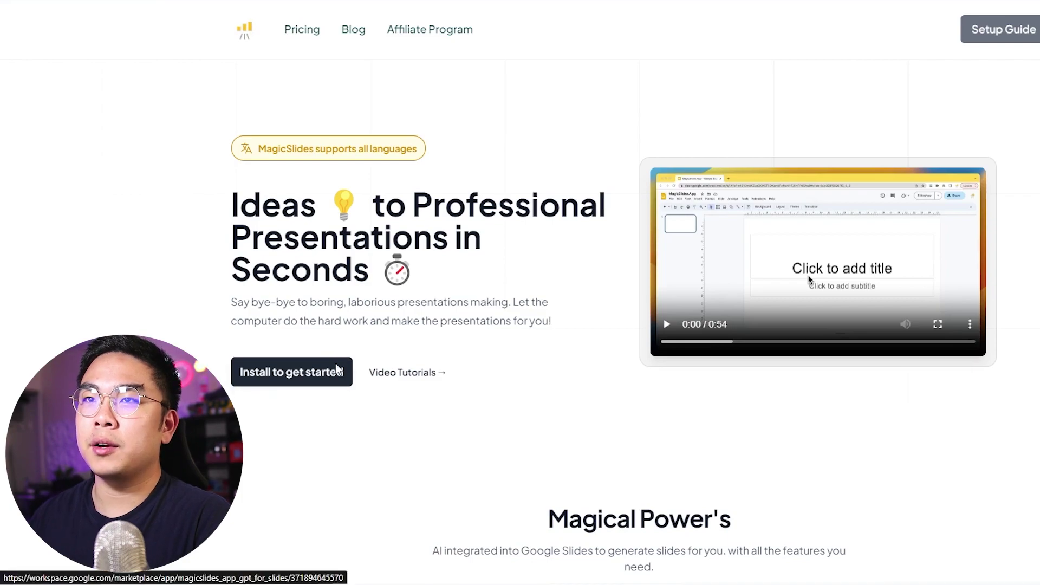
Go to the MagicSlides add-on's Workspace Marketplace install listing from the MagicSlides site
{"action": "left_click", "coordinate": [336, 367]}
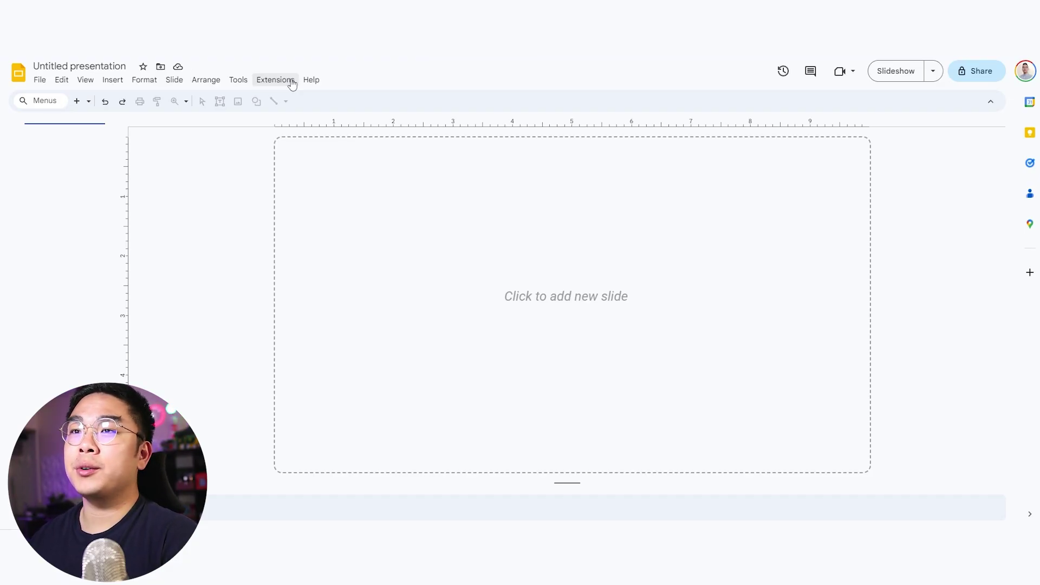
Launch the MagicSlides App - GPT for Slides sidebar from the Extensions menu
{"action": "left_click", "coordinate": [276, 80]}
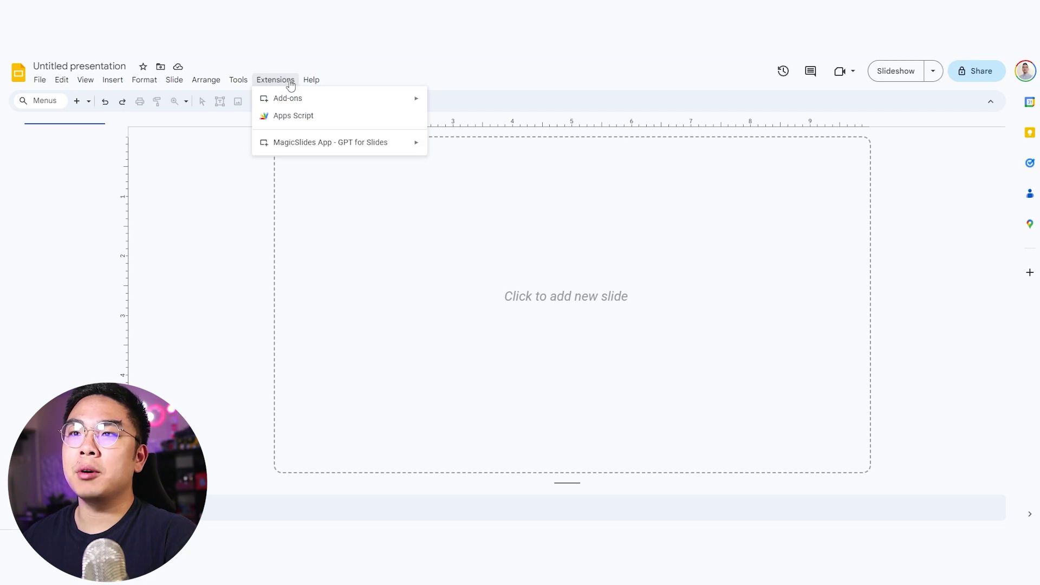
{"action": "mouse_move", "coordinate": [313, 149]}
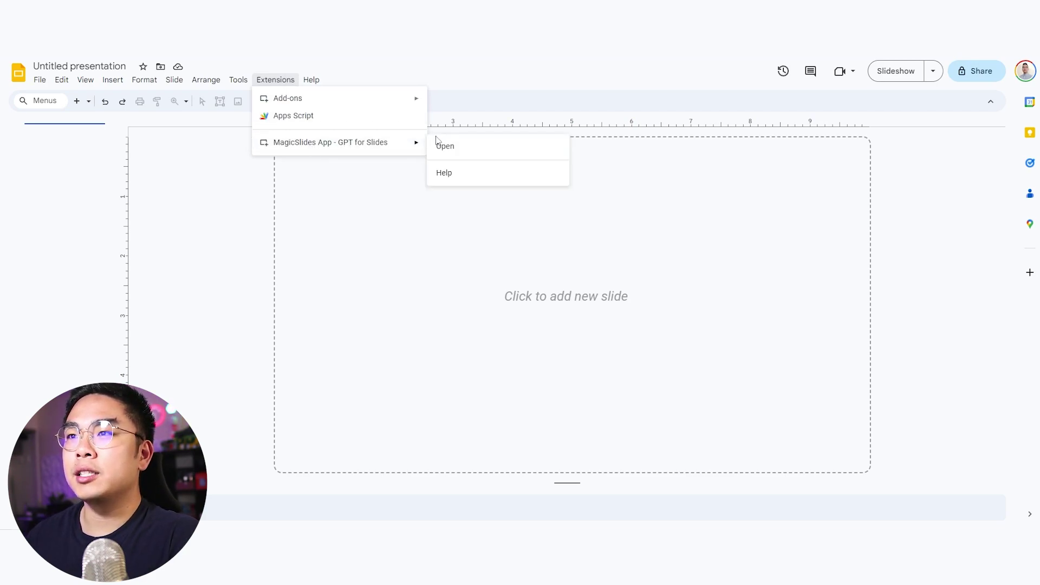
{"action": "left_click", "coordinate": [450, 147]}
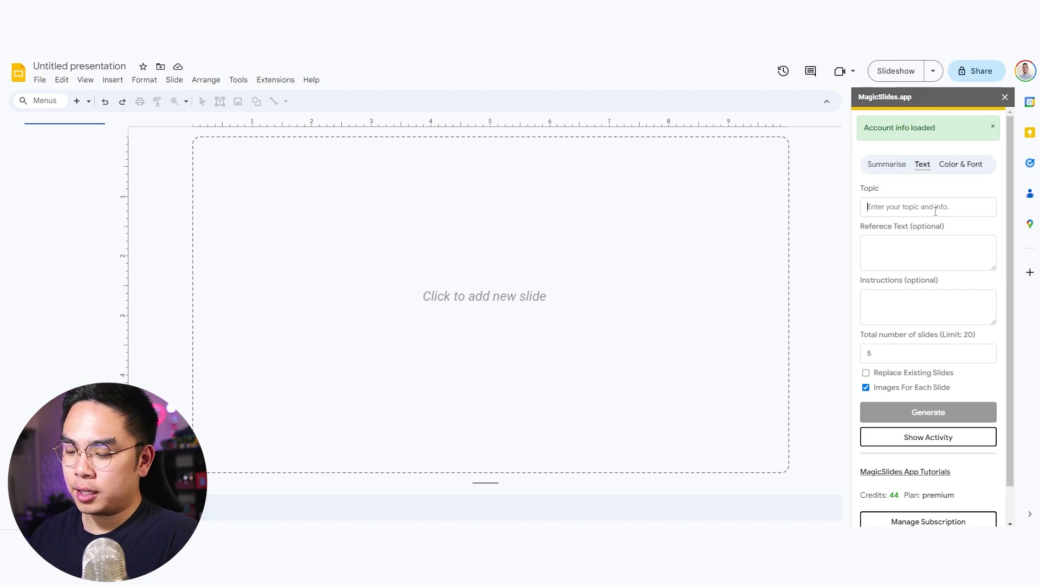
Enter the topic 'How to succeed as a computer science major in college', set 7 slides, and generate
{"action": "type", "text": "How to succeed as a"}
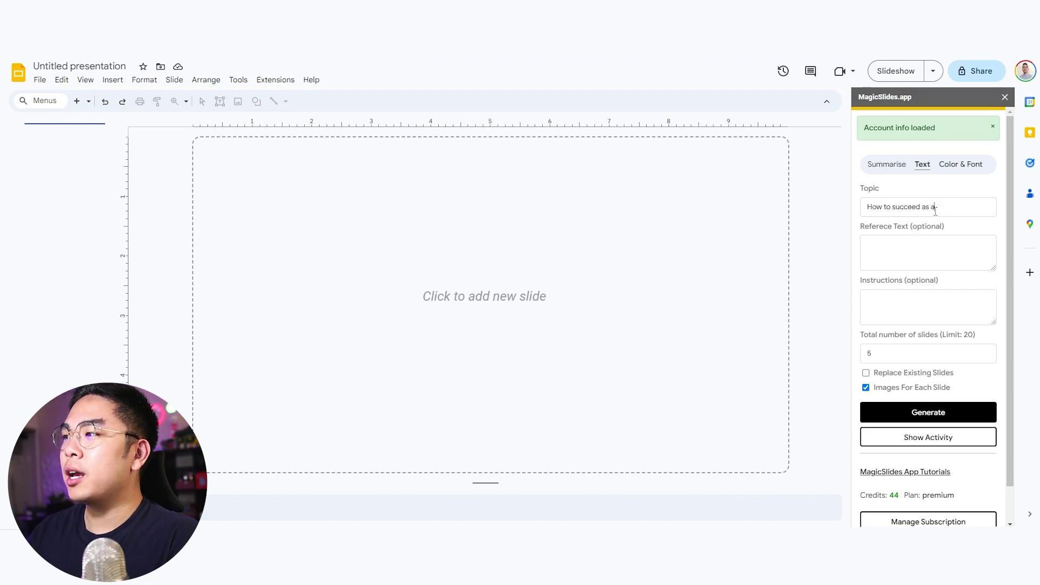
{"action": "type", "text": " computer sciencem ajor"}
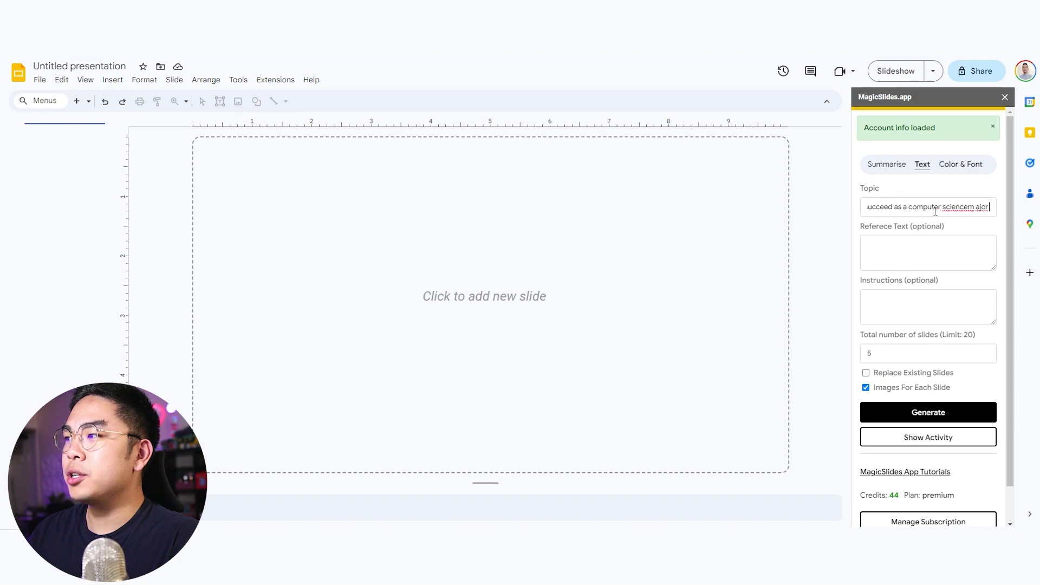
{"action": "key", "text": "BackSpace"}
{"action": "key", "text": "BackSpace"}
{"action": "key", "text": "BackSpace"}
{"action": "key", "text": "BackSpace"}
{"action": "key", "text": "BackSpace"}
{"action": "key", "text": "BackSpace"}
{"action": "type", "text": "major in college"}
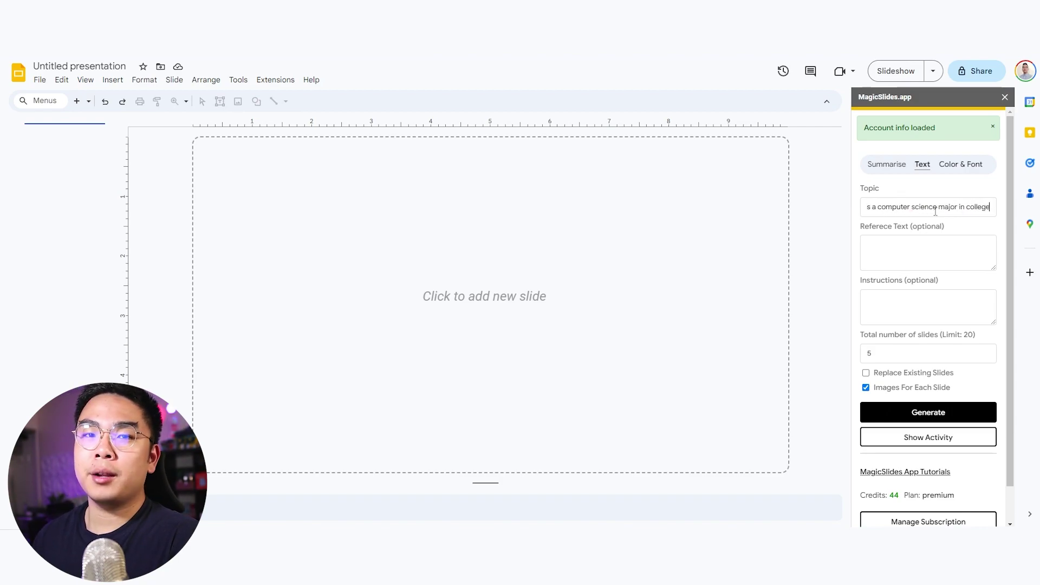
{"action": "left_click", "coordinate": [926, 358]}
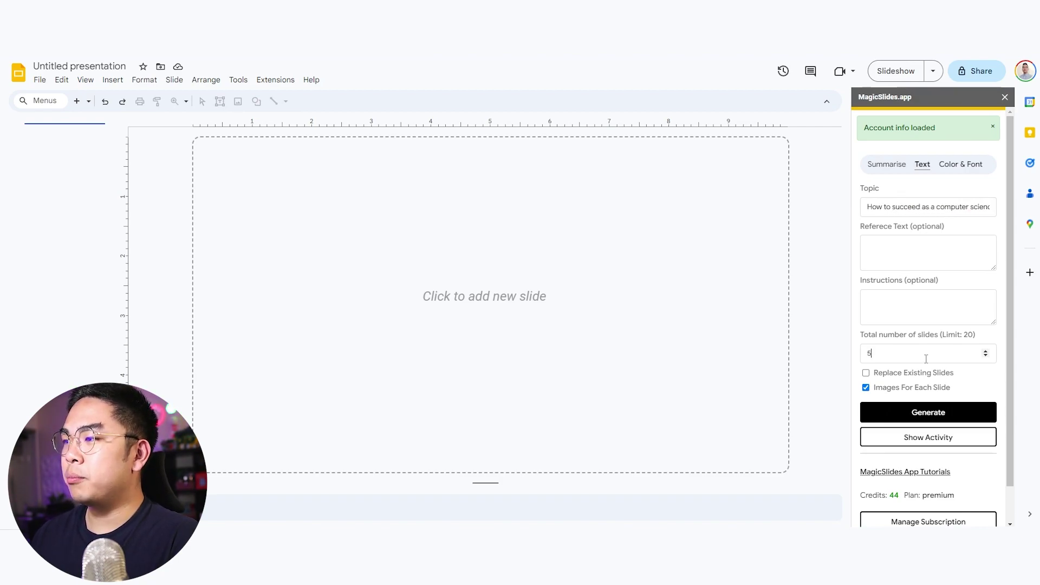
{"action": "left_click", "coordinate": [917, 414]}
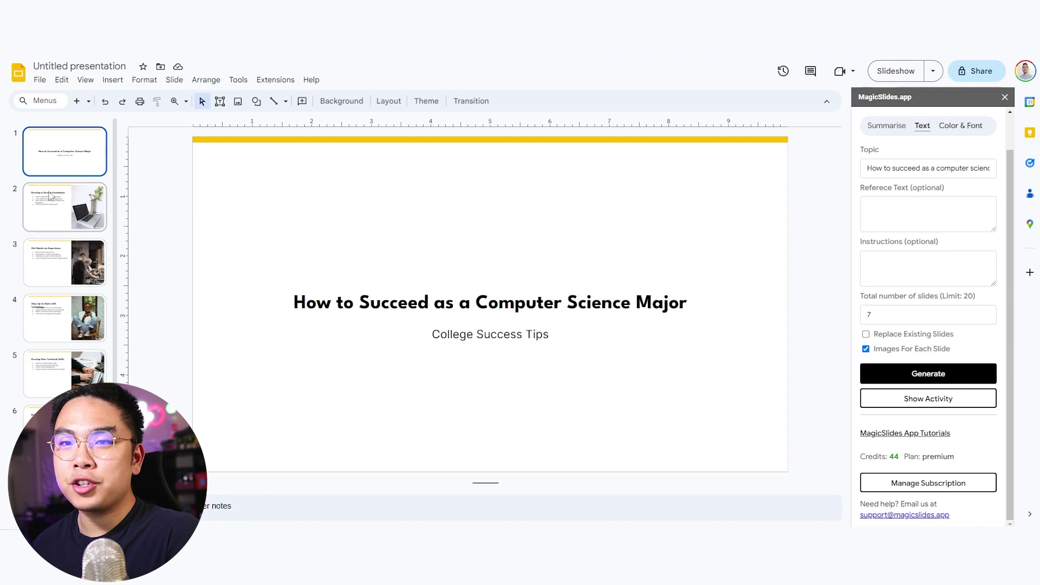
Review slides 2 and 6, then copy the OpenAI Wikipedia article text through History
{"action": "left_click", "coordinate": [49, 196]}
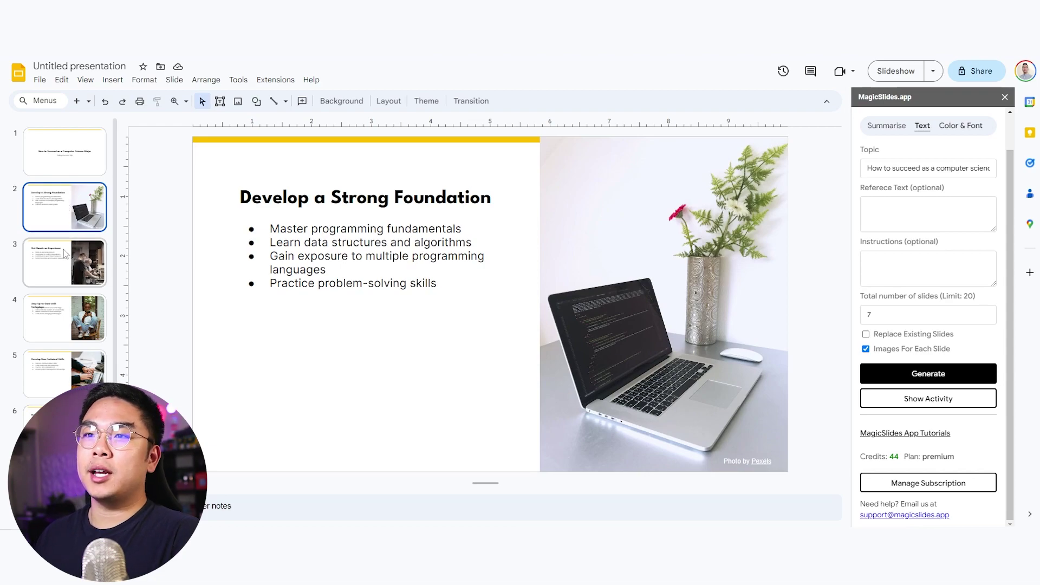
{"action": "left_click", "coordinate": [64, 429]}
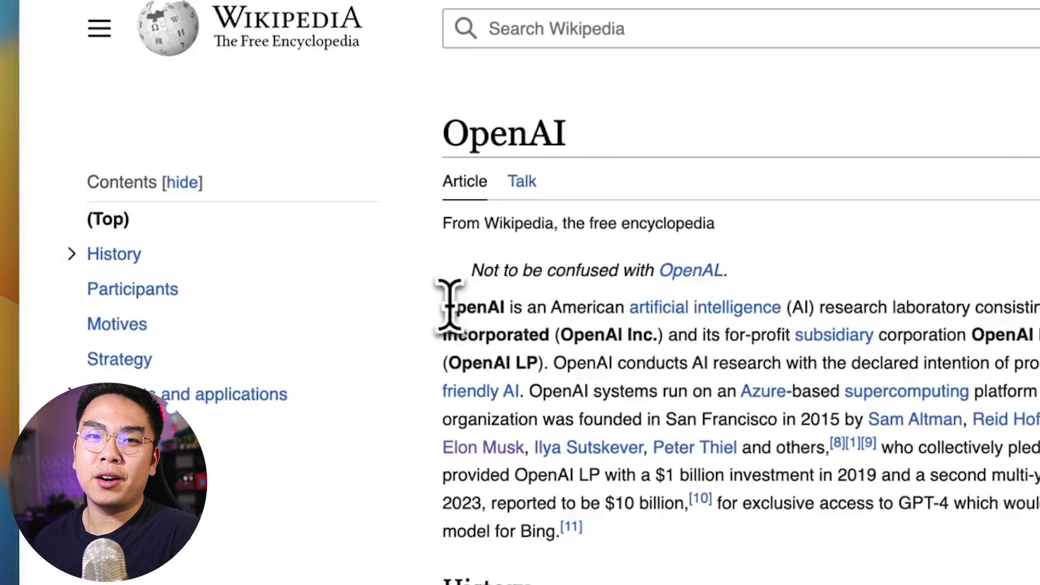
{"action": "left_click_drag", "start_coordinate": [448, 305], "coordinate": [531, 574]}
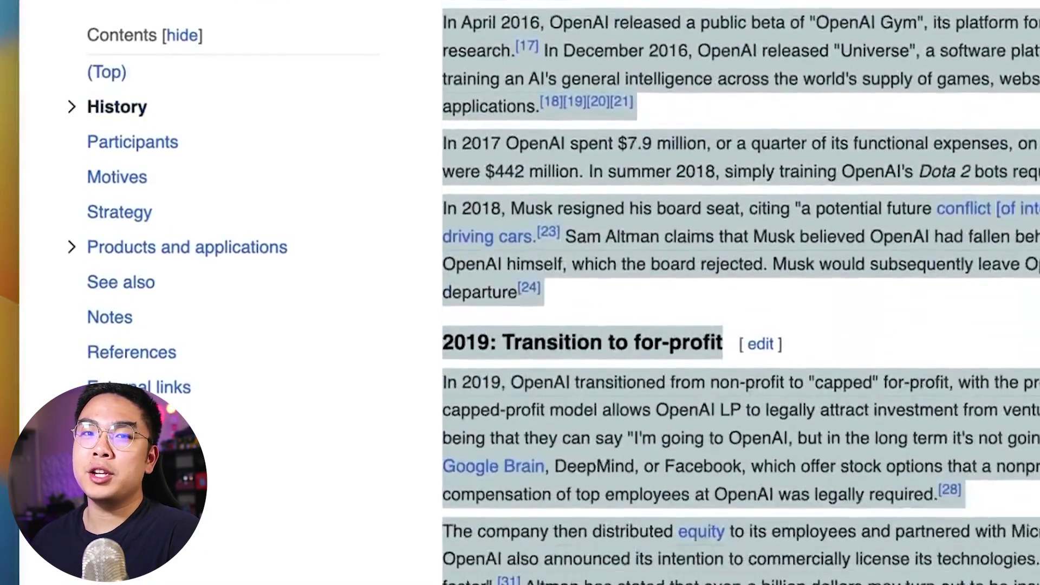
{"action": "right_click", "coordinate": [496, 246]}
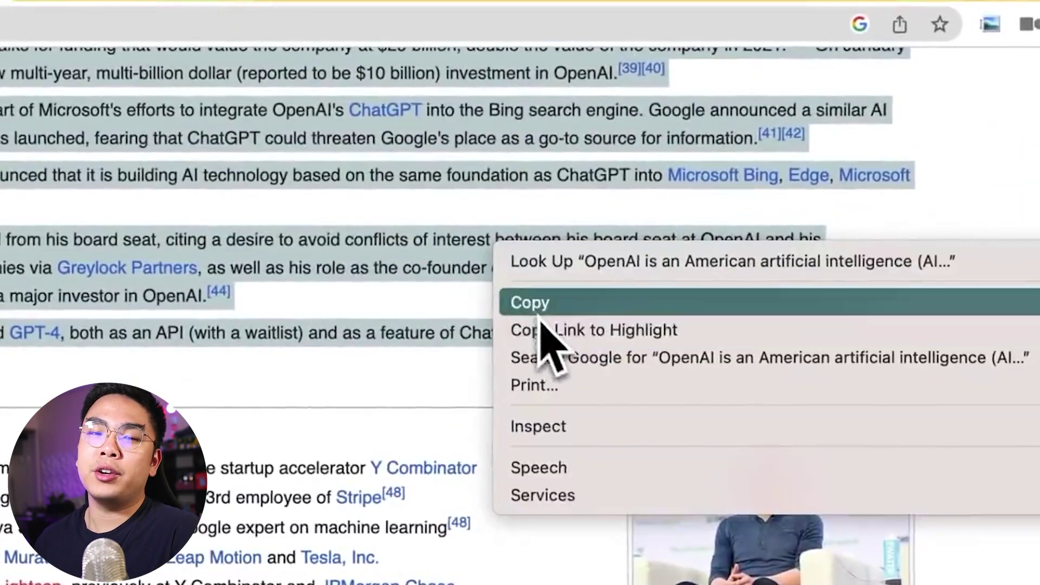
{"action": "left_click", "coordinate": [540, 312]}
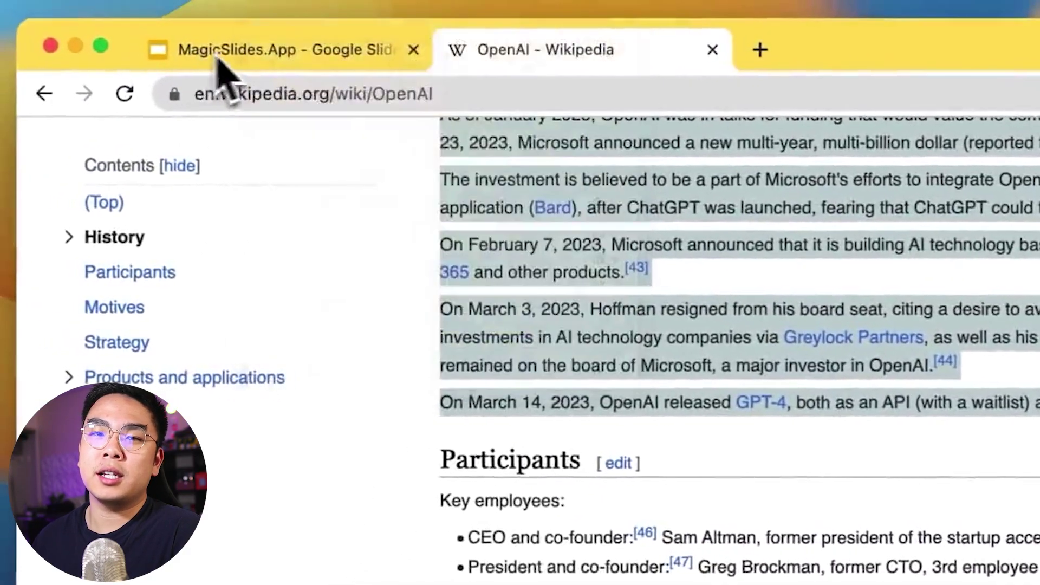
{"action": "left_click", "coordinate": [233, 46]}
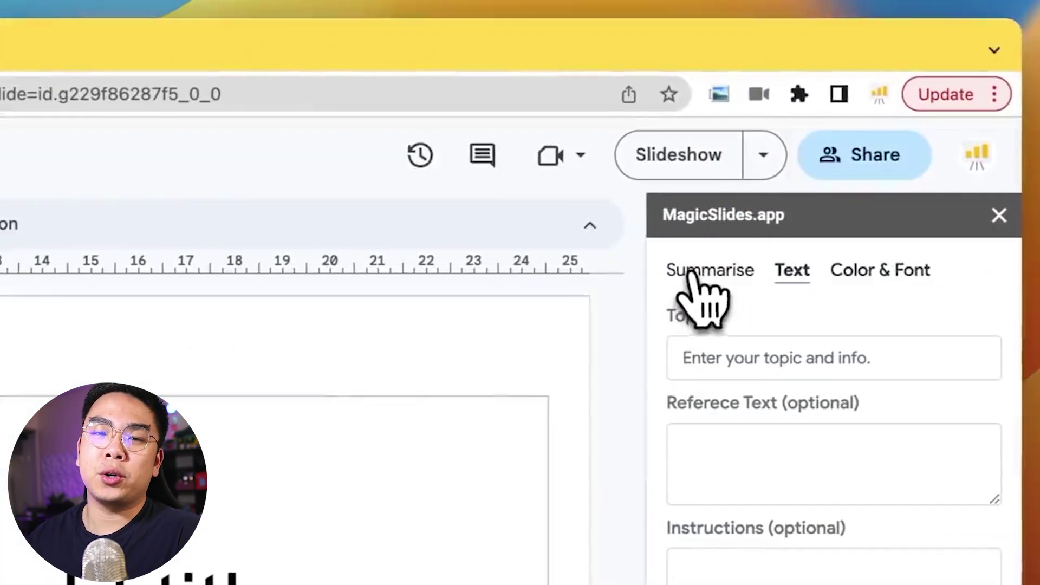
Paste the OpenAI article as reference text, set 10 slides replacing existing ones, and generate
{"action": "left_click", "coordinate": [706, 270]}
{"action": "left_click", "coordinate": [724, 344]}
{"action": "key", "text": "super+v"}
{"action": "scroll", "coordinate": [759, 271], "scroll_direction": "down", "scroll_amount": 3}
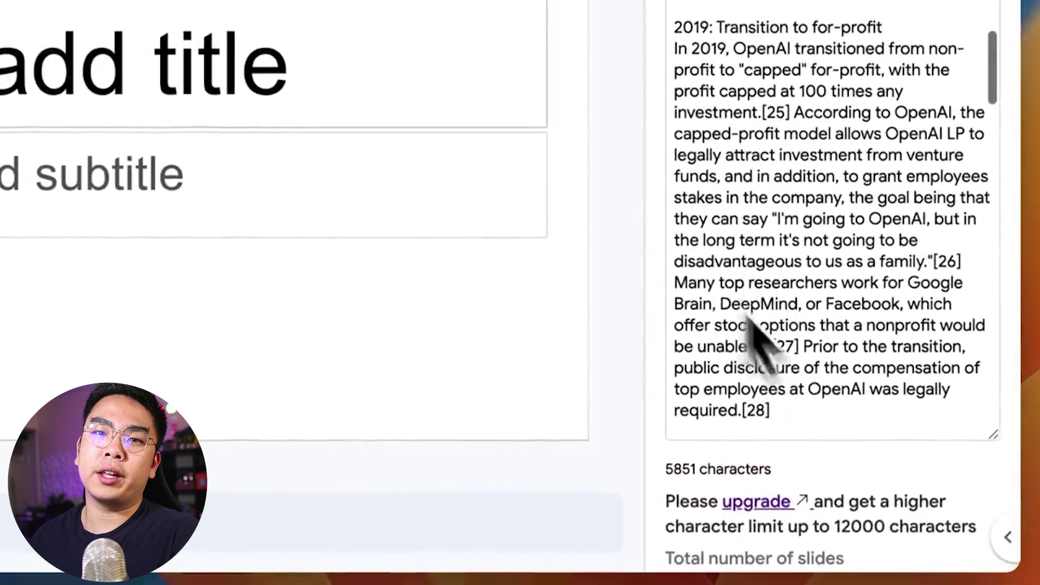
{"action": "left_click_drag", "start_coordinate": [983, 432], "coordinate": [943, 59]}
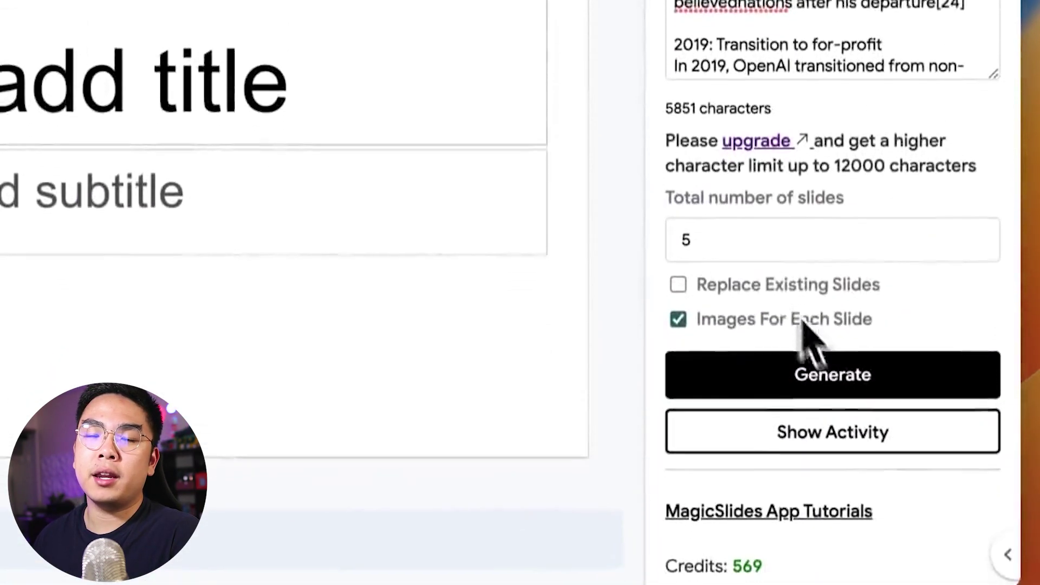
{"action": "left_click", "coordinate": [975, 235]}
{"action": "left_click", "coordinate": [976, 236]}
{"action": "left_click", "coordinate": [975, 236]}
{"action": "left_click", "coordinate": [976, 235]}
{"action": "left_click", "coordinate": [976, 236]}
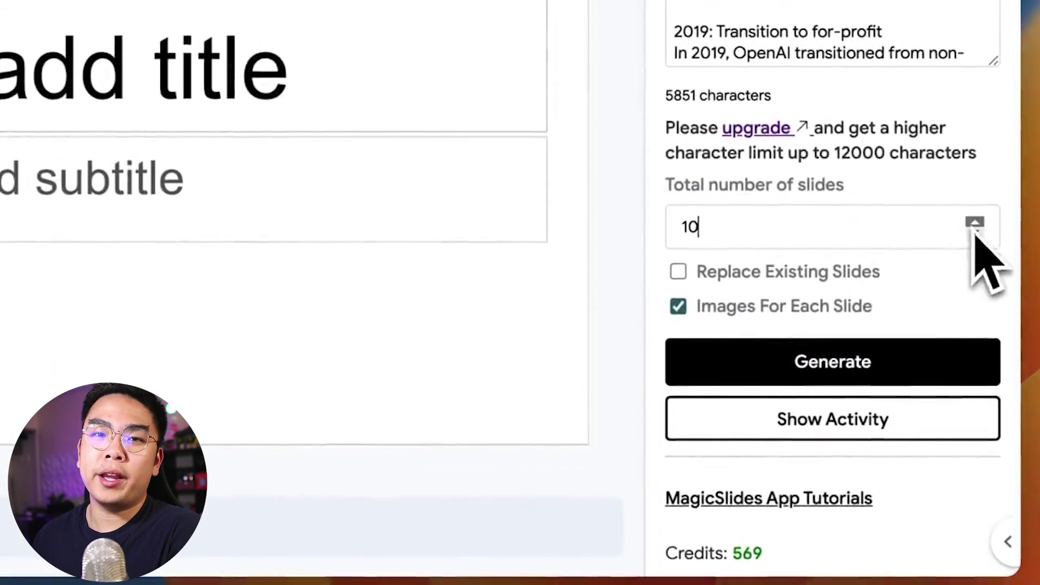
{"action": "left_click", "coordinate": [748, 282]}
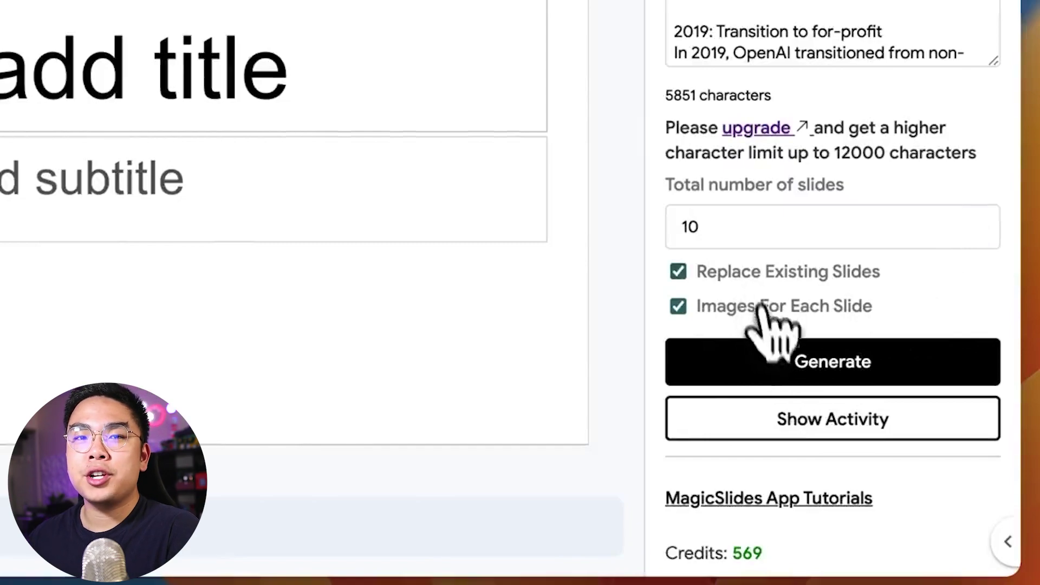
{"action": "left_click", "coordinate": [775, 363]}
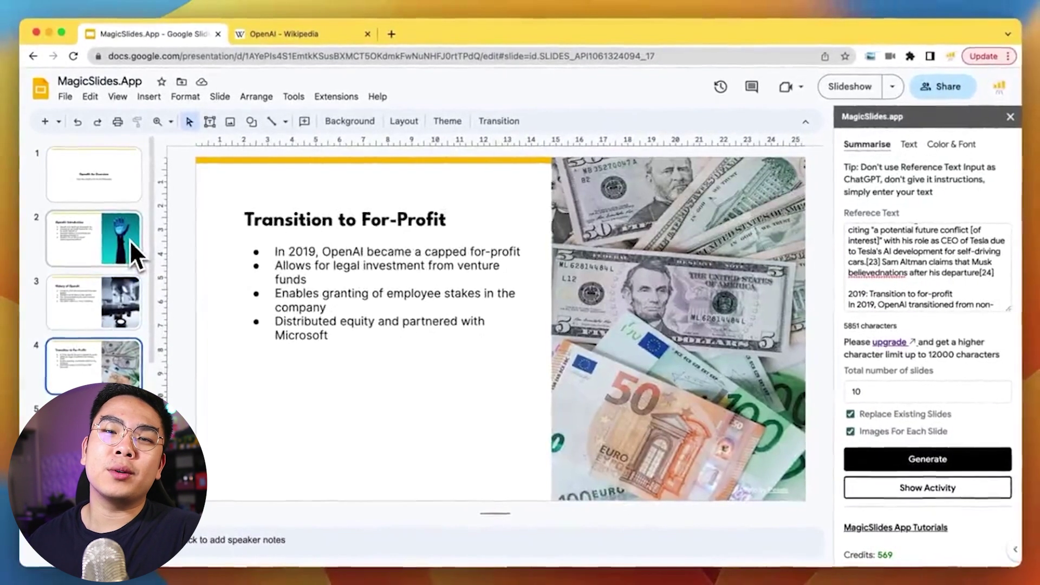
Page through the newly generated OpenAI slides
{"action": "key", "text": "Down"}
{"action": "key", "text": "Down"}
{"action": "key", "text": "Down"}
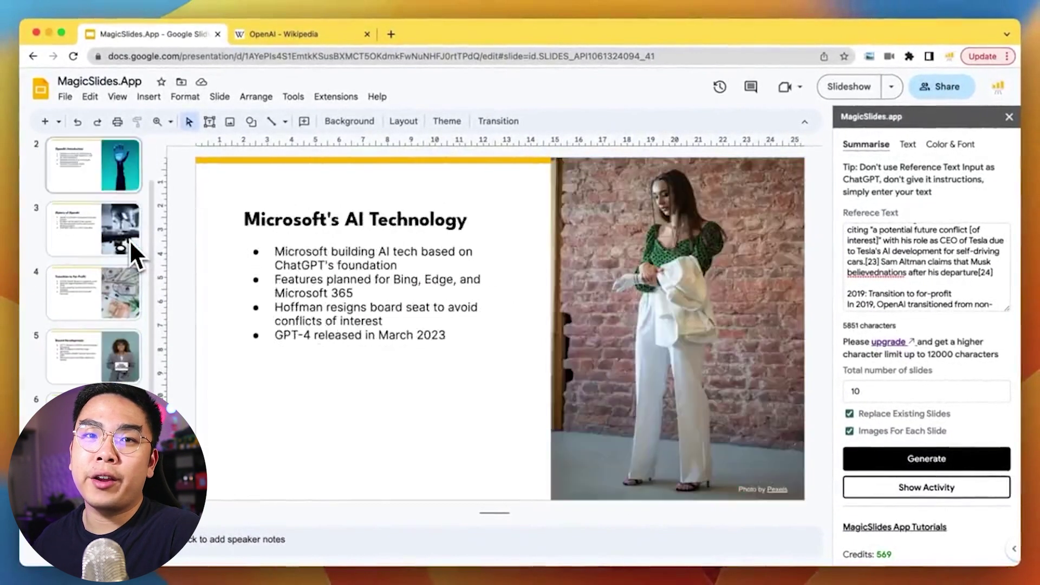
{"action": "key", "text": "Down"}
{"action": "key", "text": "Down"}
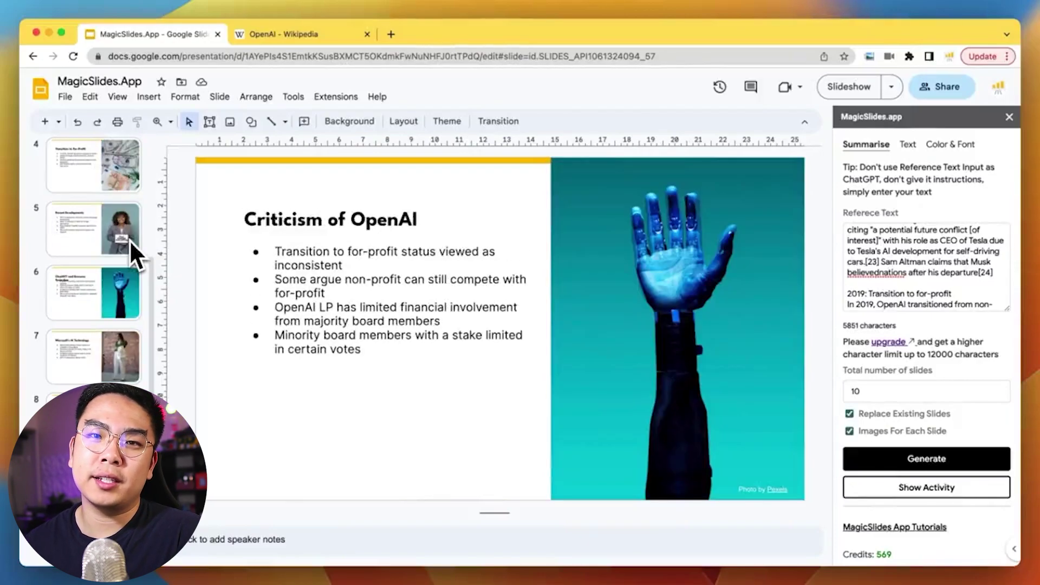
{"action": "key", "text": "Down"}
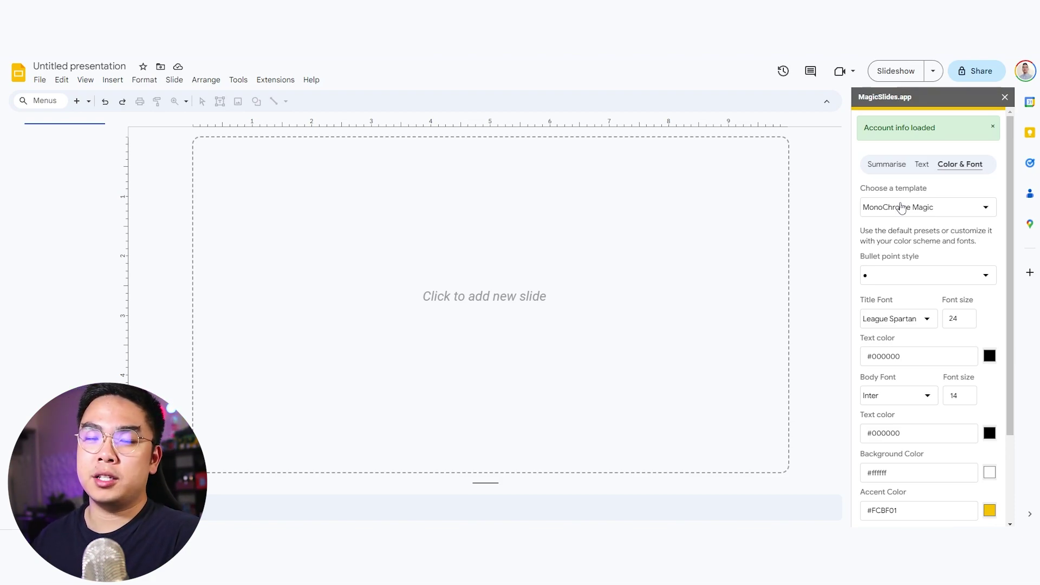
Pick Vintage Rose as the MagicSlides design template, leaving the bullet style unchanged
{"action": "left_click", "coordinate": [910, 209]}
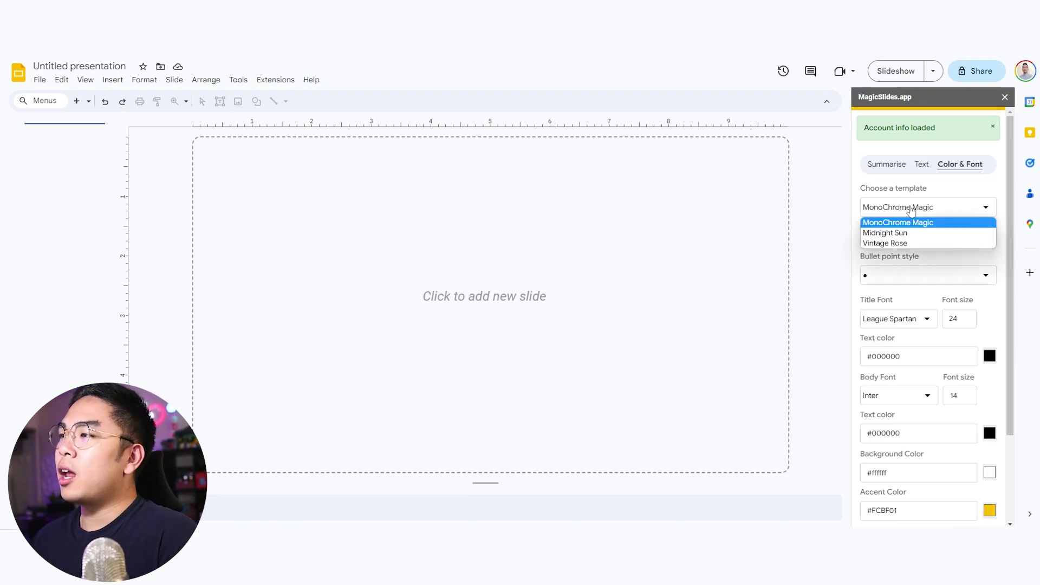
{"action": "left_click", "coordinate": [911, 243]}
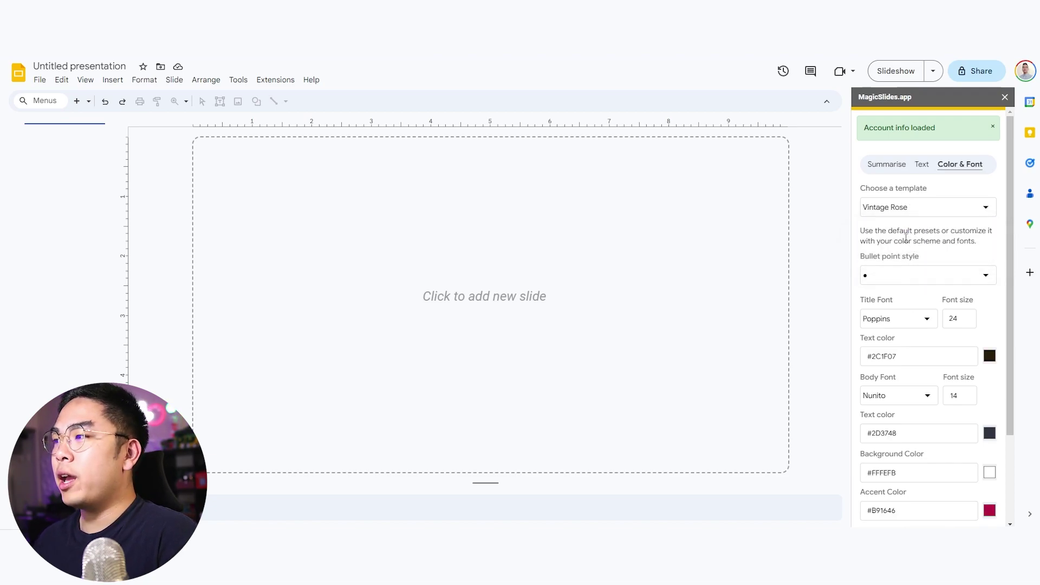
{"action": "scroll", "coordinate": [938, 271], "scroll_direction": "down", "scroll_amount": 2}
{"action": "scroll", "coordinate": [921, 228], "scroll_direction": "up", "scroll_amount": 3}
{"action": "scroll", "coordinate": [926, 216], "scroll_direction": "down", "scroll_amount": 3}
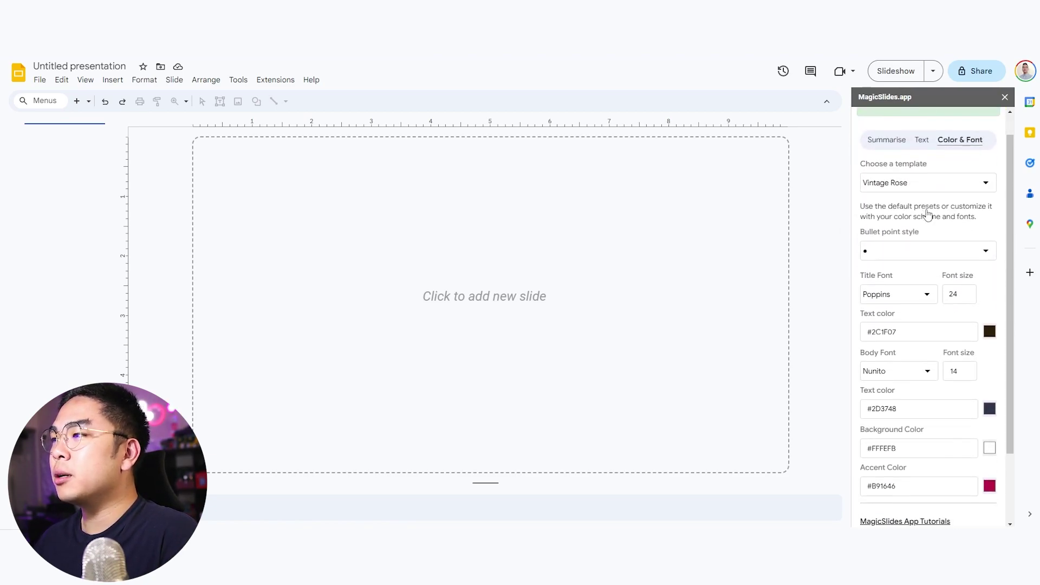
{"action": "left_click", "coordinate": [917, 174]}
{"action": "left_click", "coordinate": [917, 172]}
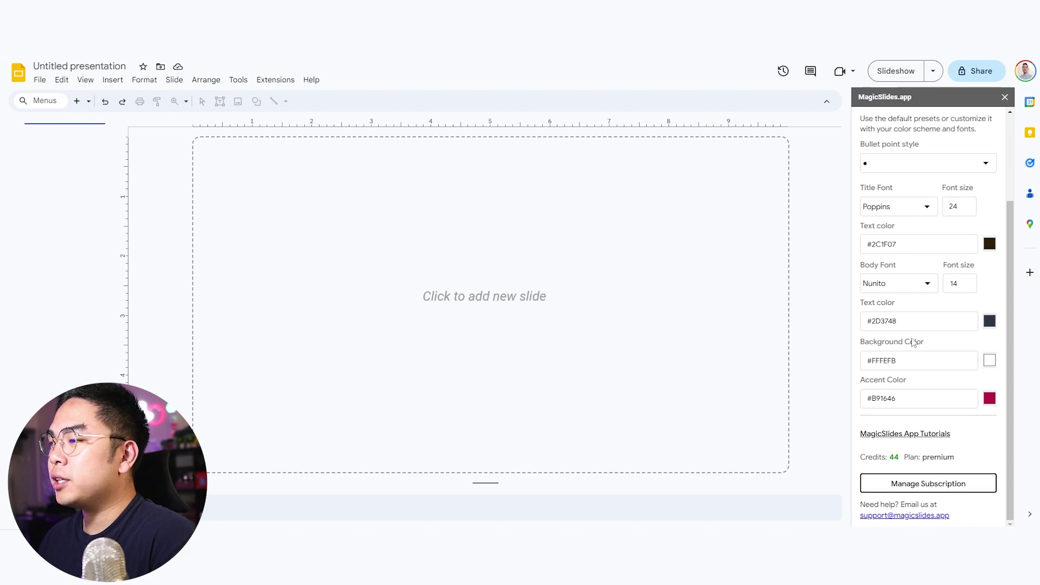
{"action": "scroll", "coordinate": [992, 404], "scroll_direction": "up", "scroll_amount": 3}
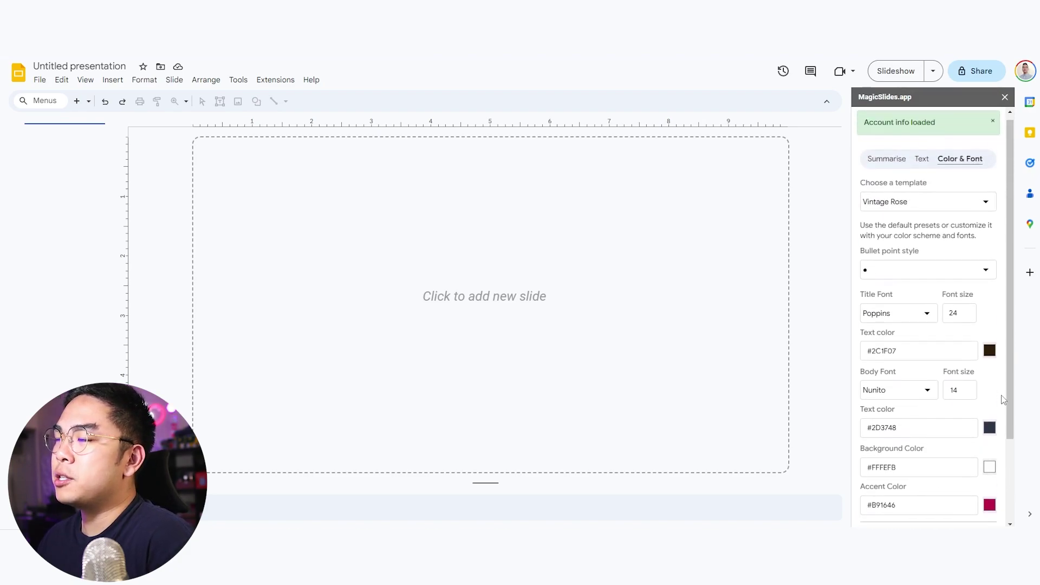
{"action": "left_click", "coordinate": [941, 212]}
{"action": "left_click", "coordinate": [908, 244]}
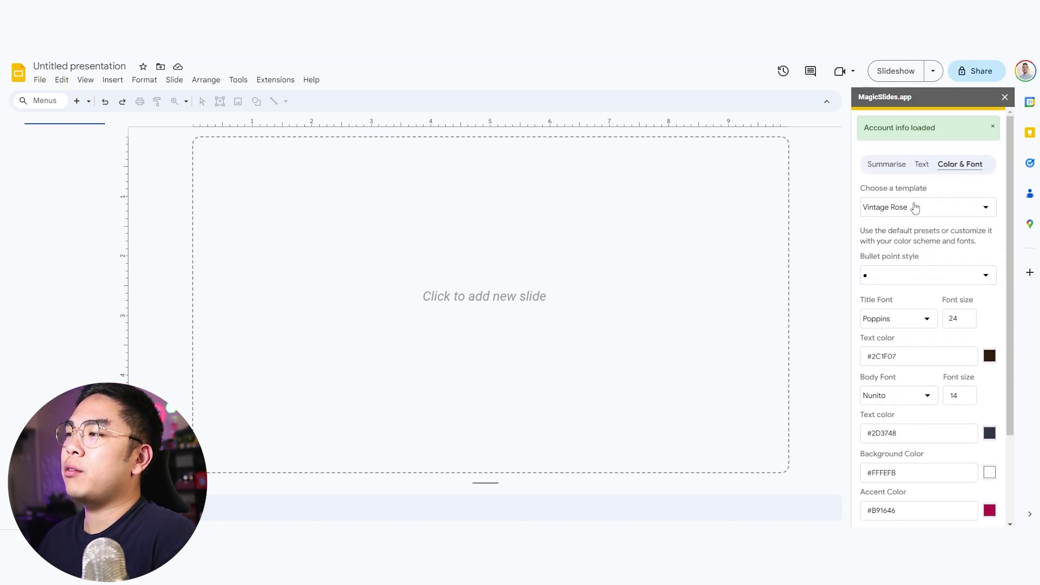
{"action": "left_click", "coordinate": [921, 165]}
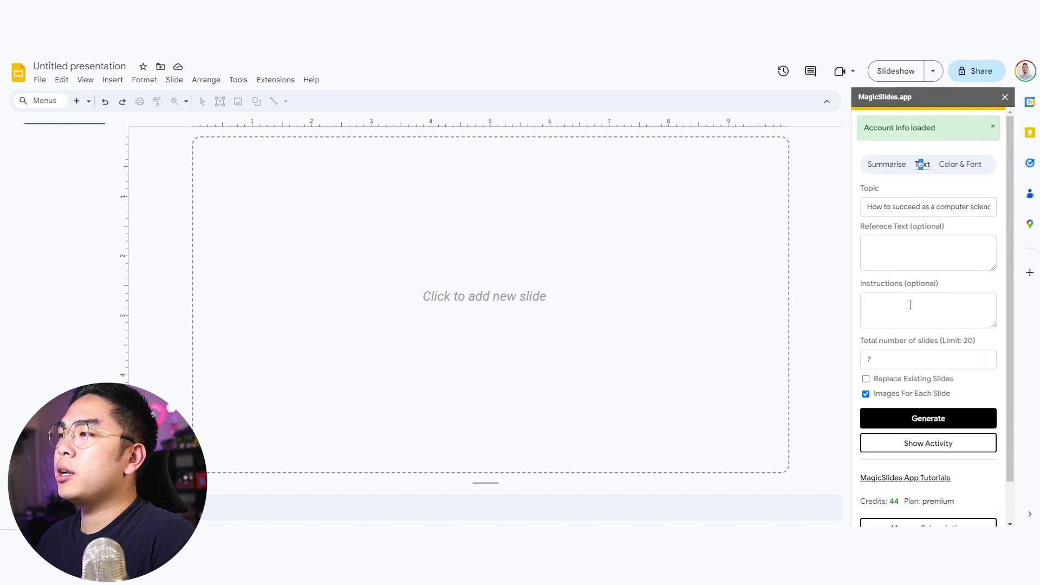
Replace the topic with 'The history of California from Past to Present', set 10 slides, and generate
{"action": "triple_click", "coordinate": [937, 206]}
{"action": "key", "text": "BackSpace"}
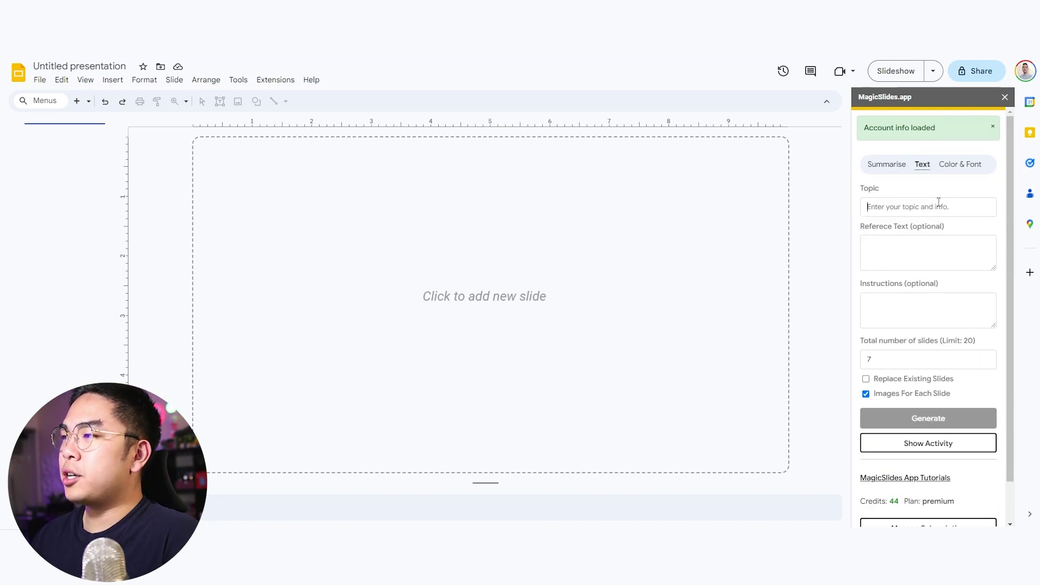
{"action": "type", "text": "The history of Californ"}
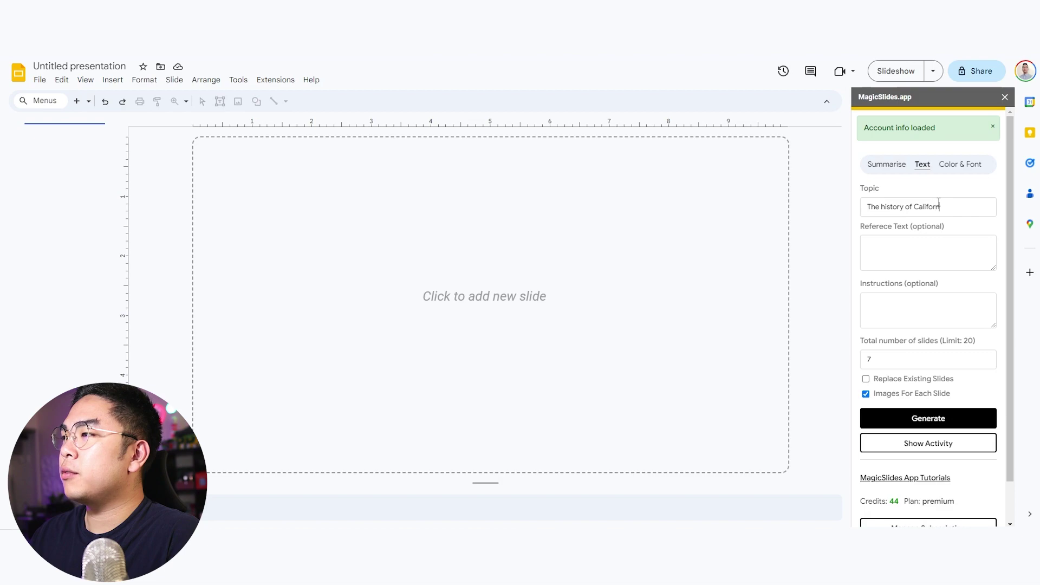
{"action": "type", "text": "ia from Past to Present"}
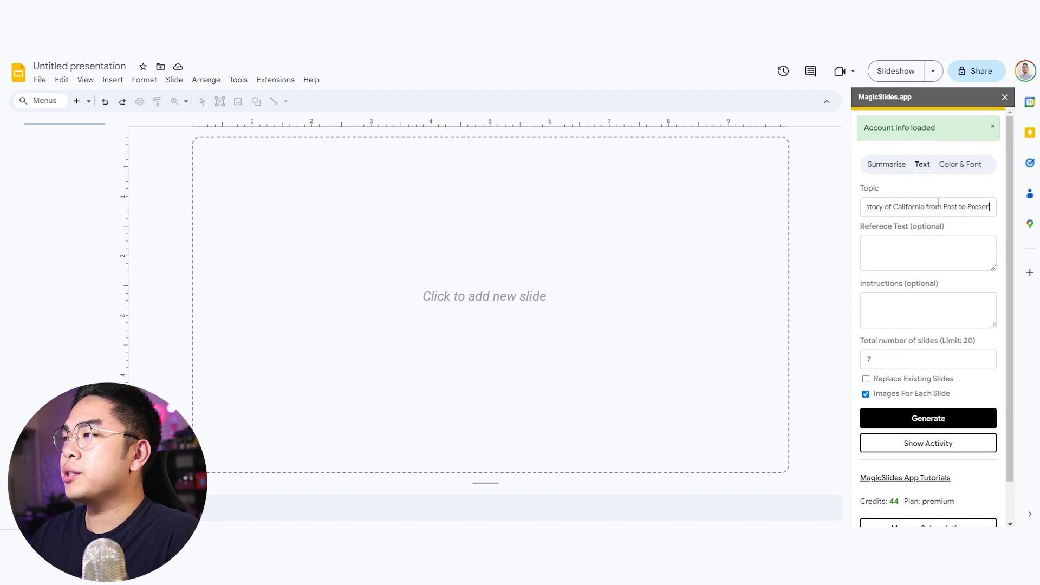
{"action": "key", "text": "Tab"}
{"action": "key", "text": "Tab"}
{"action": "left_click", "coordinate": [874, 359]}
{"action": "type", "text": "10"}
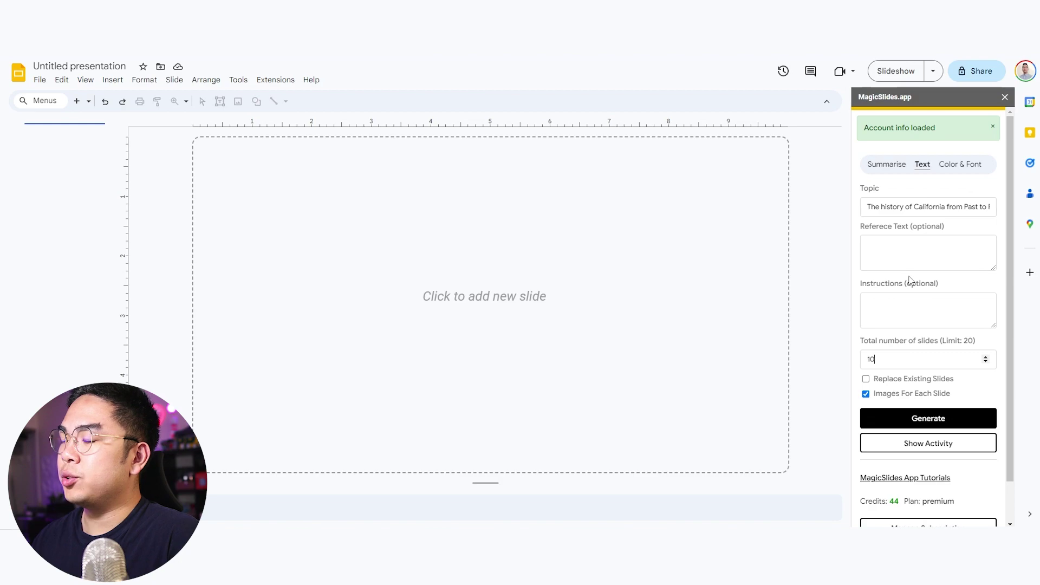
{"action": "left_click", "coordinate": [907, 422]}
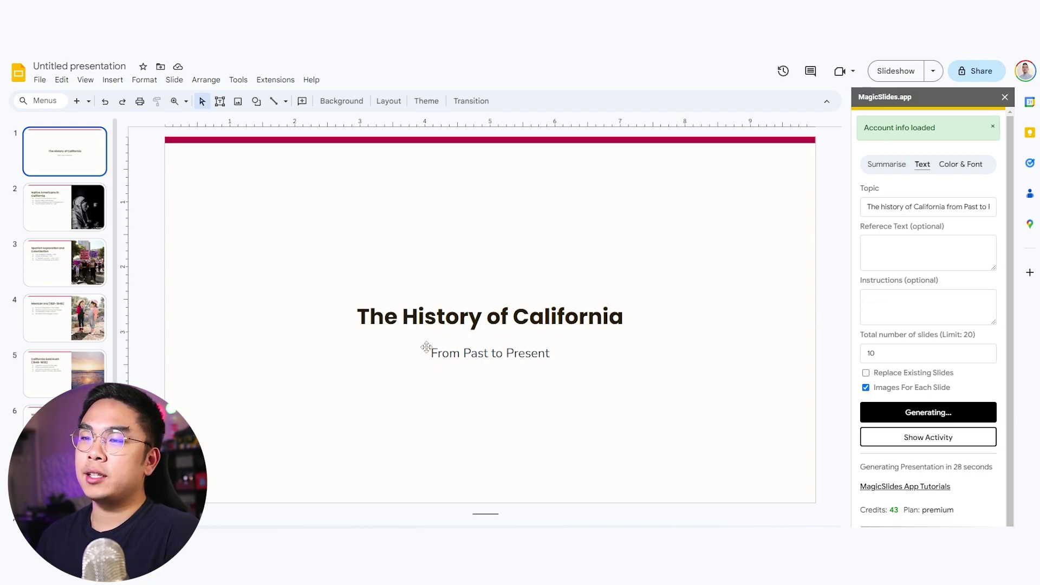
Review slides 2, 4 and 5: Native Americans, the Mexican Era and the Gold Rush
{"action": "key", "text": "Down"}
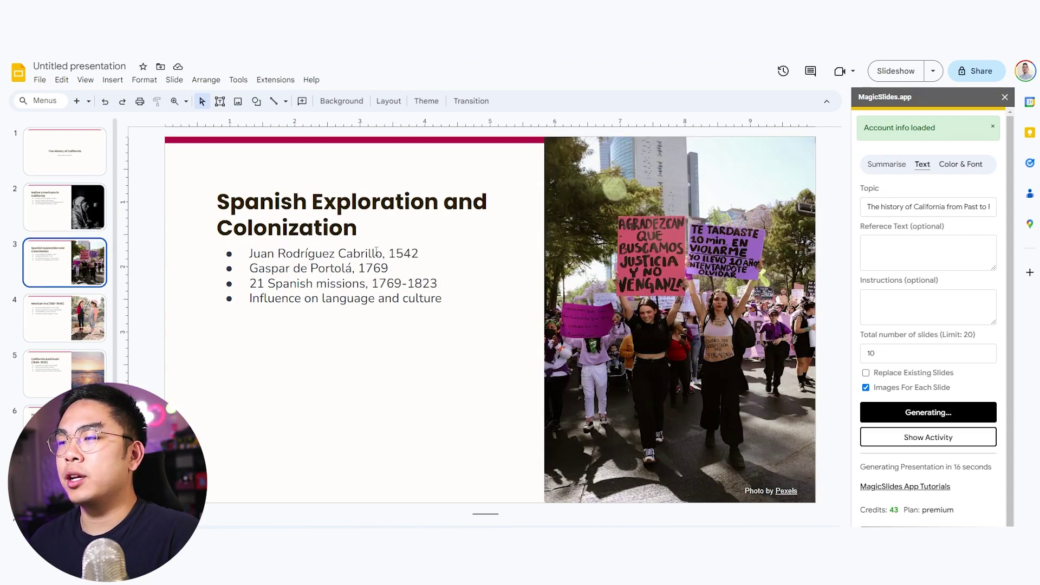
{"action": "left_click", "coordinate": [102, 312]}
{"action": "left_click", "coordinate": [67, 357]}
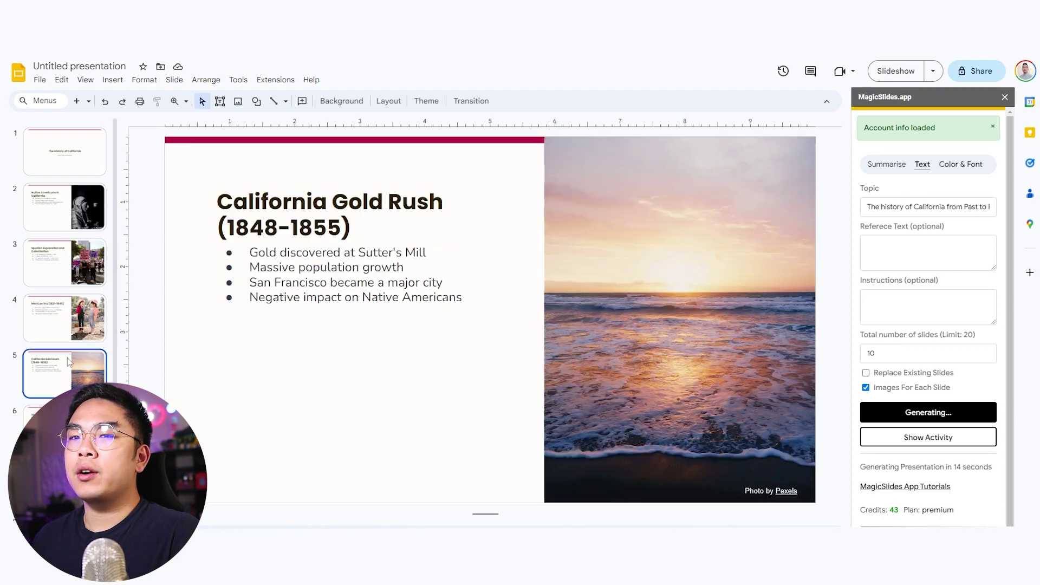